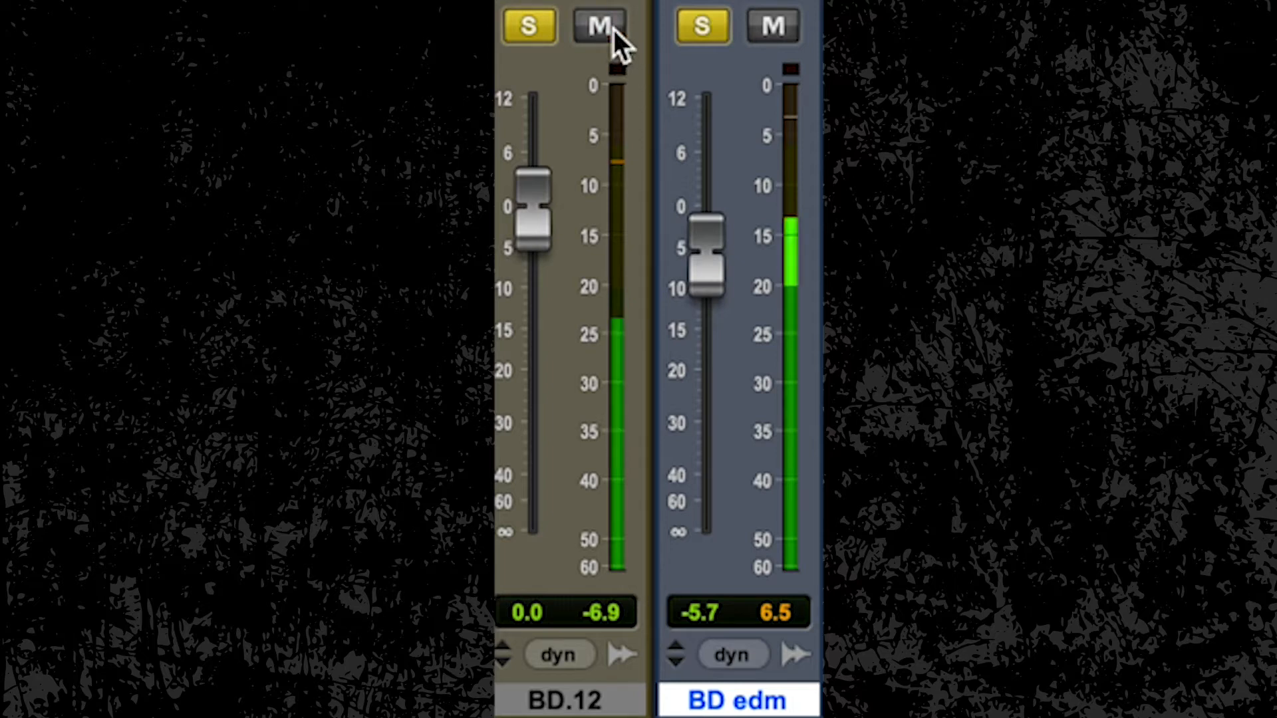
- Raise the BD Room fader to -24.3 dB and the BD Click fader to -9.9 dB
click(768, 29)
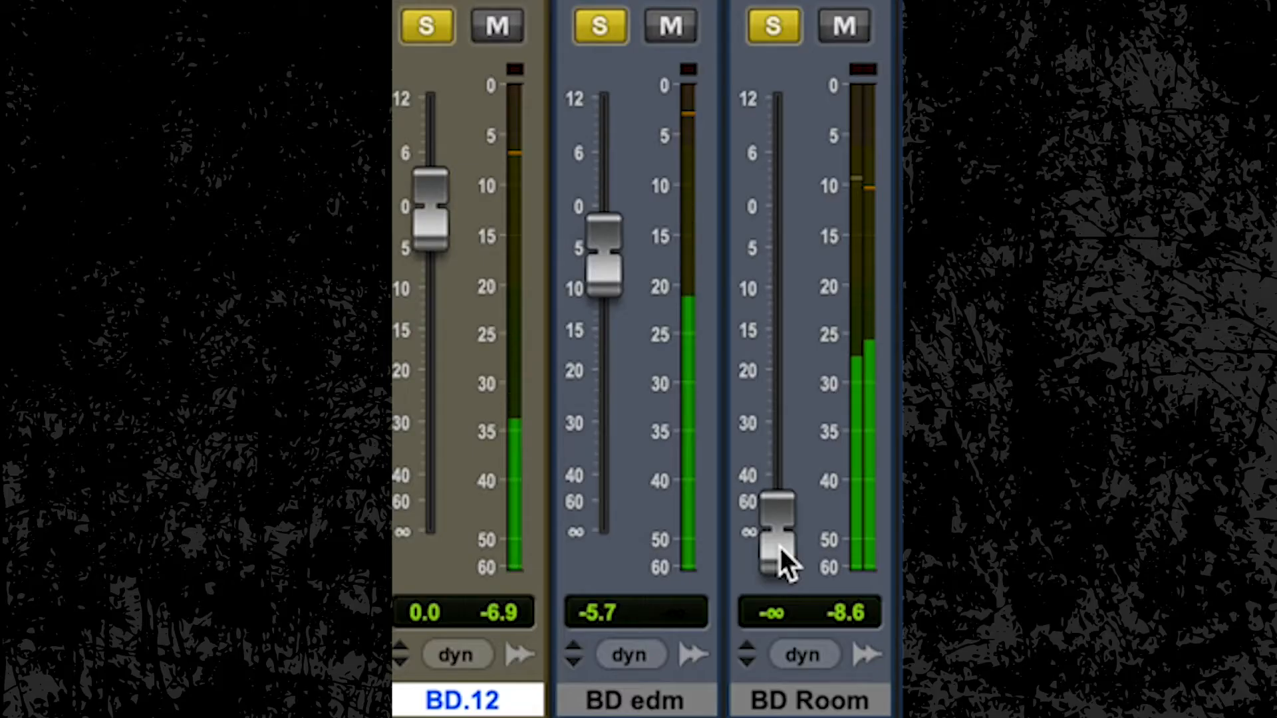
drag(780, 548, 775, 386)
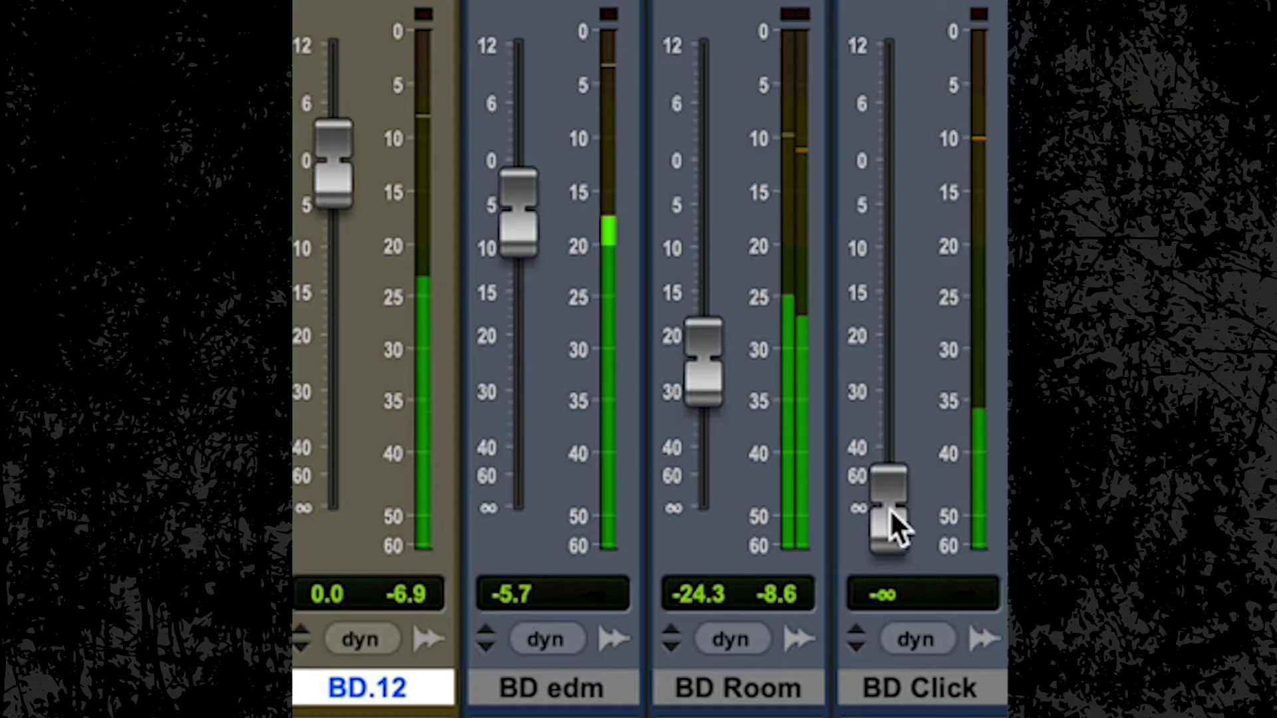
drag(889, 508, 883, 251)
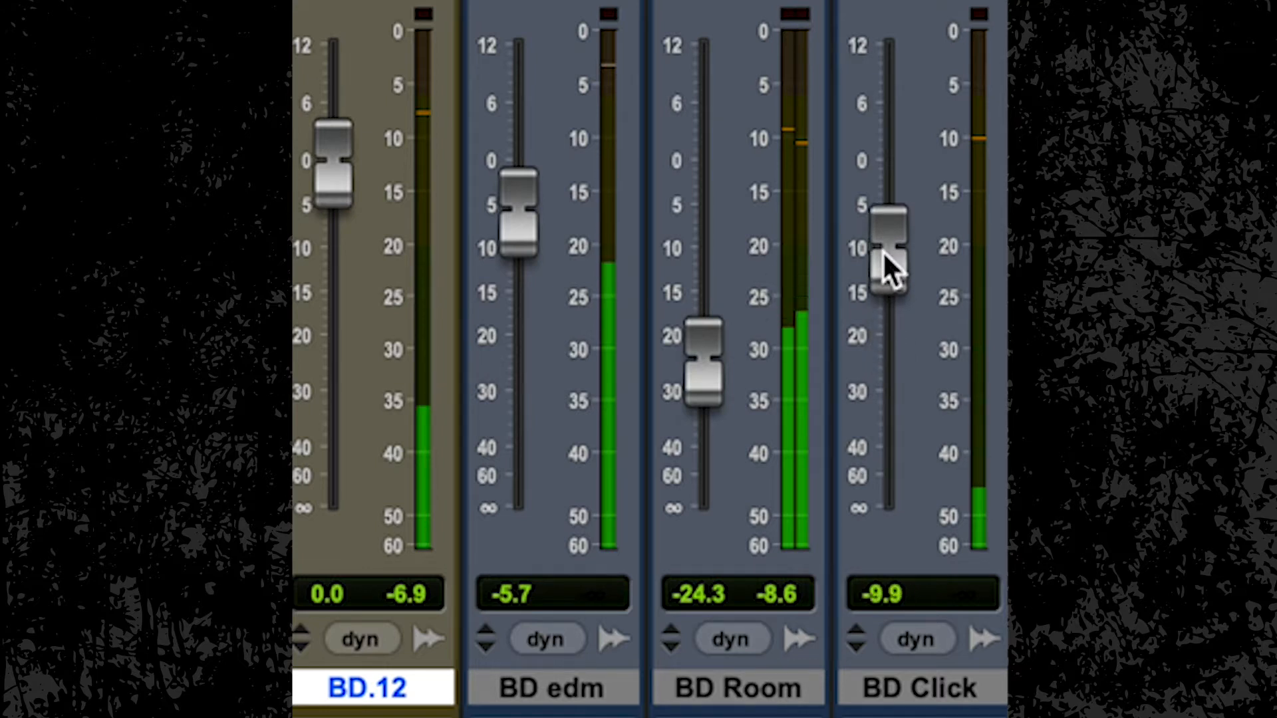
shift+click(758, 687)
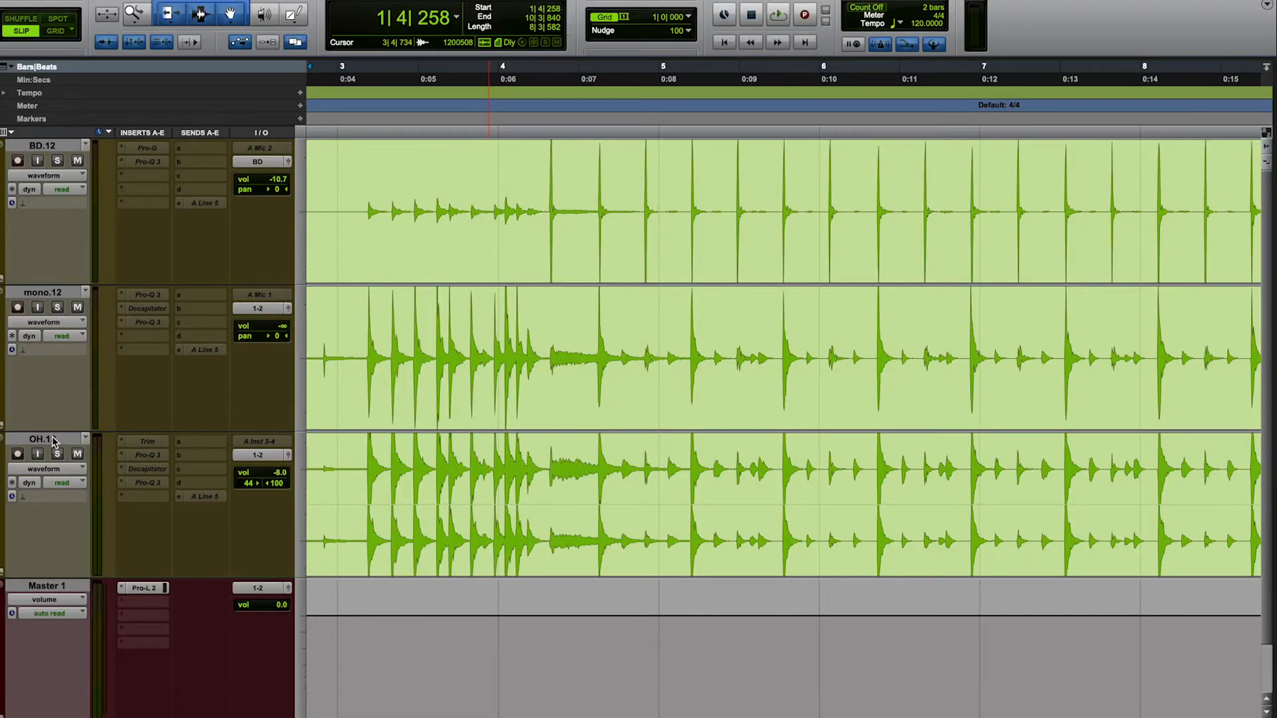
- Move the OH.12 track directly below BD.12 and slide its clip slightly later, to start at 1|4|260
drag(53, 442, 46, 299)
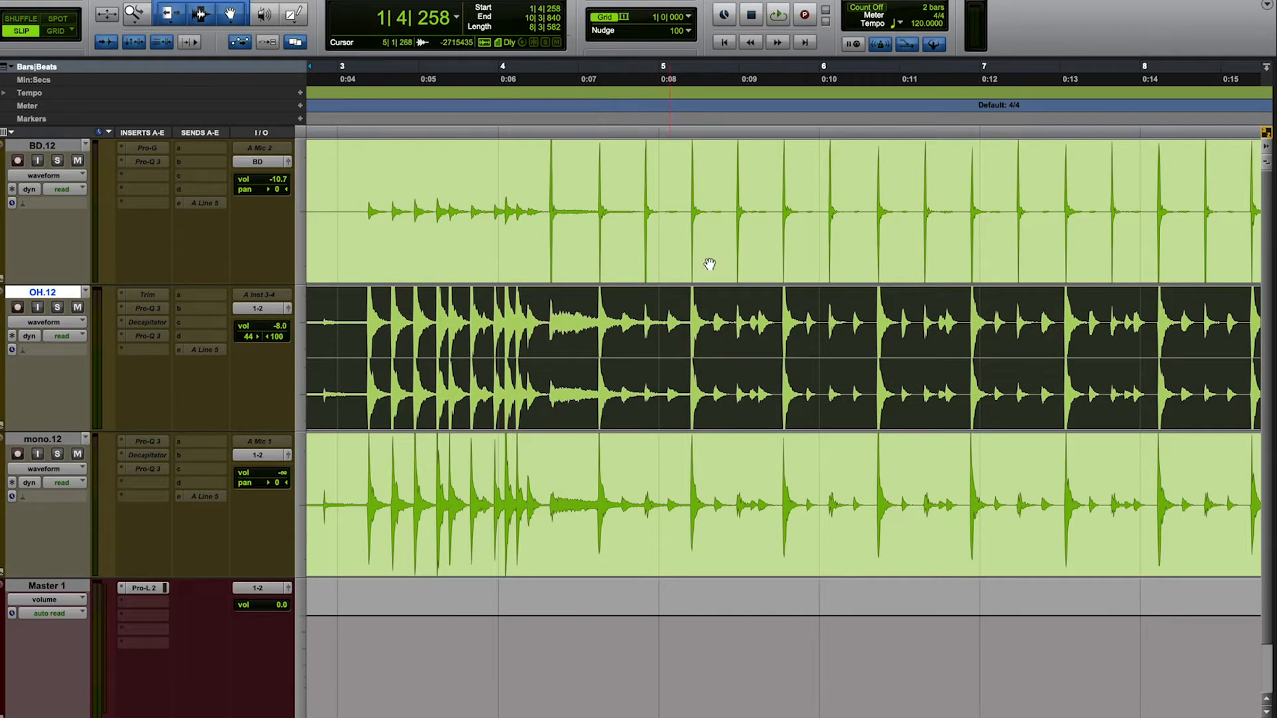
click(737, 201)
scroll(737, 200, up, 7)
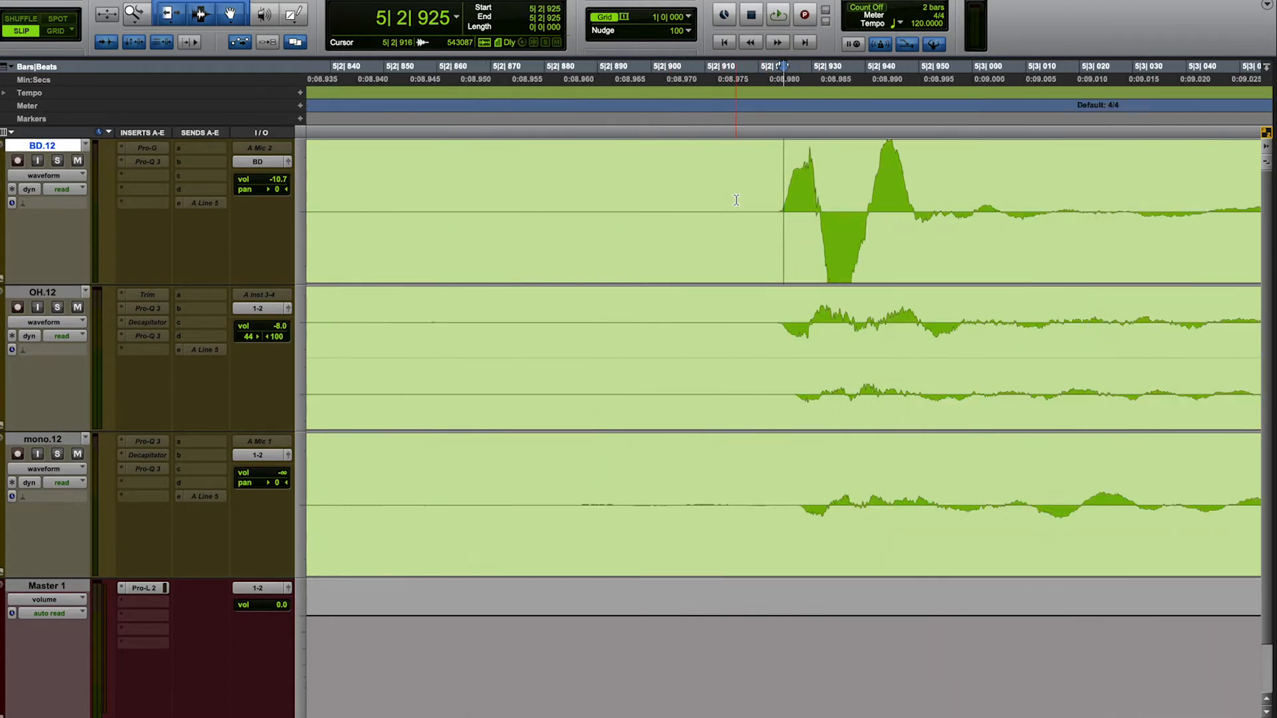
scroll(736, 200, up, 3)
drag(778, 219, 867, 326)
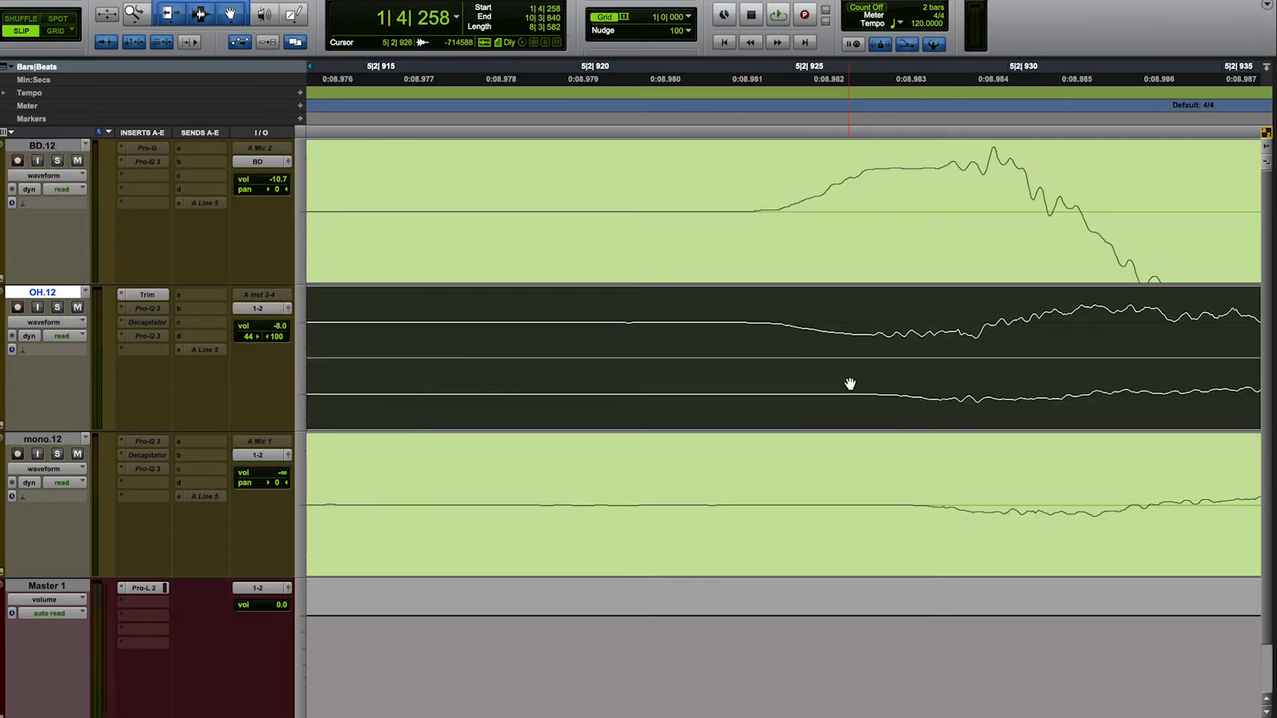
drag(849, 384, 920, 376)
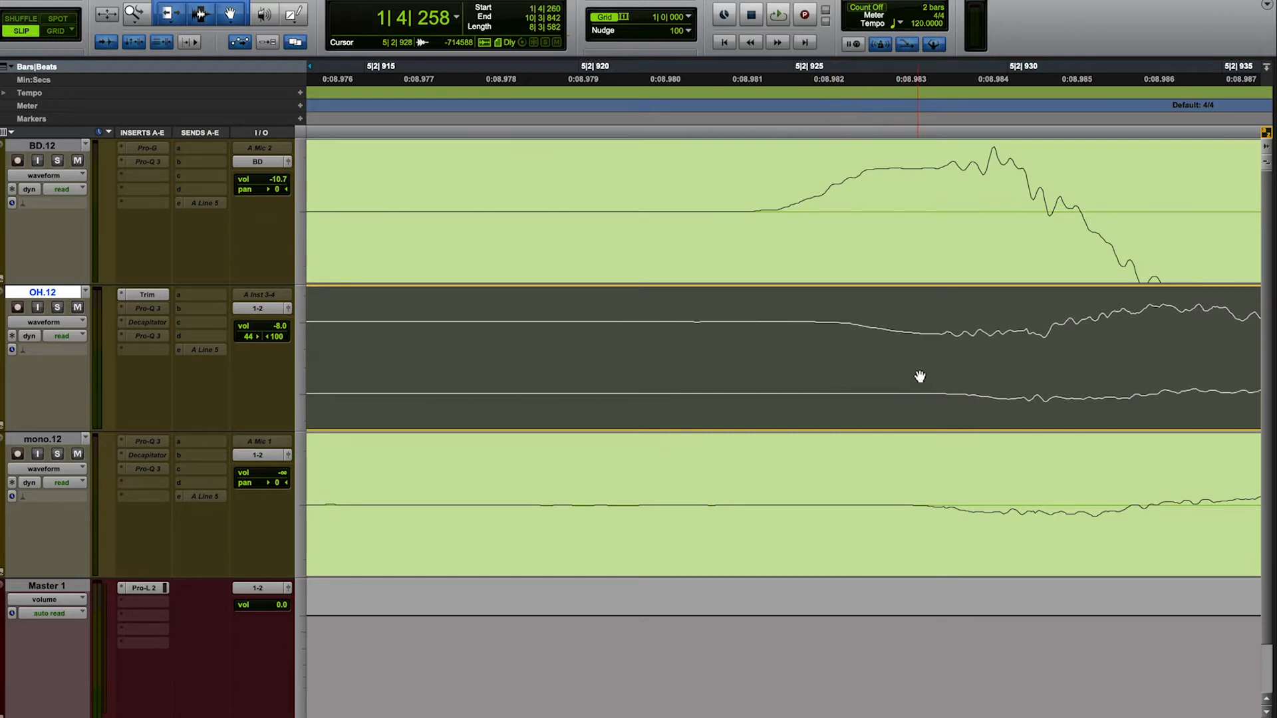
drag(920, 377, 921, 377)
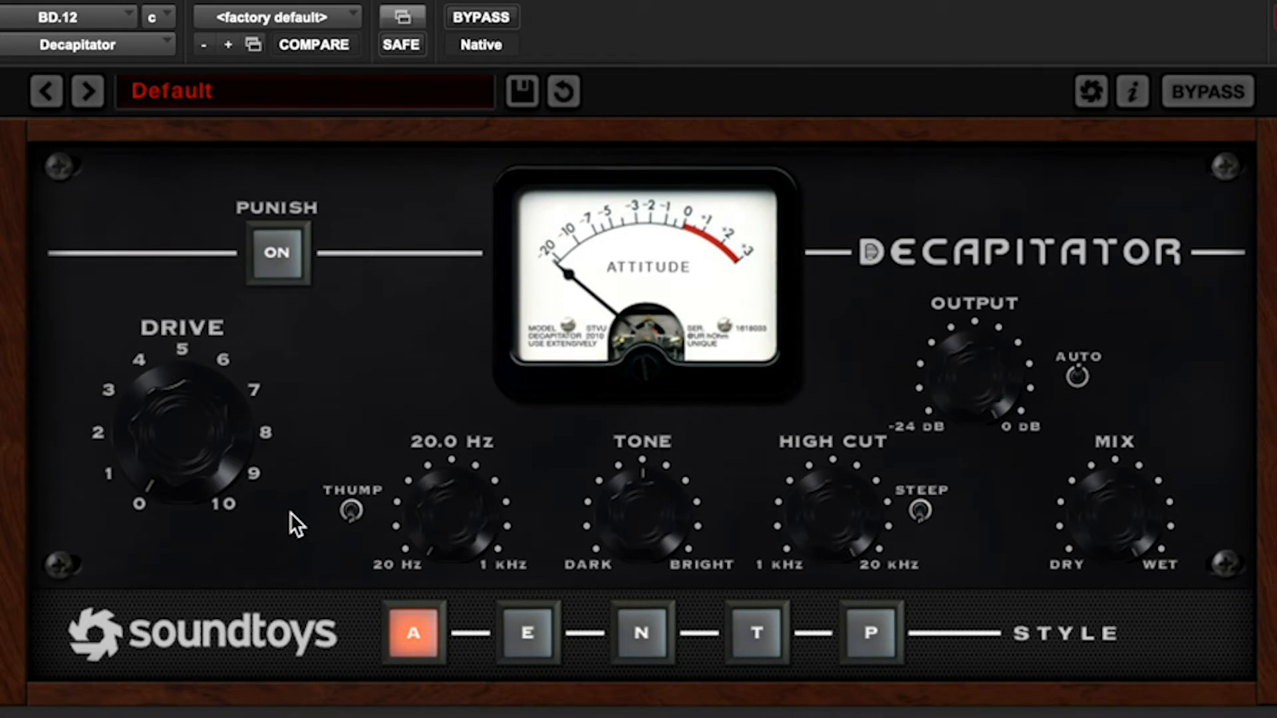
- Distort the BD.12 kick in Decapitator with Punish on, drive about 5.4, a darker tone and low cut at 28.6 Hz, and compare it with bypass
click(197, 445)
drag(204, 310, 205, 269)
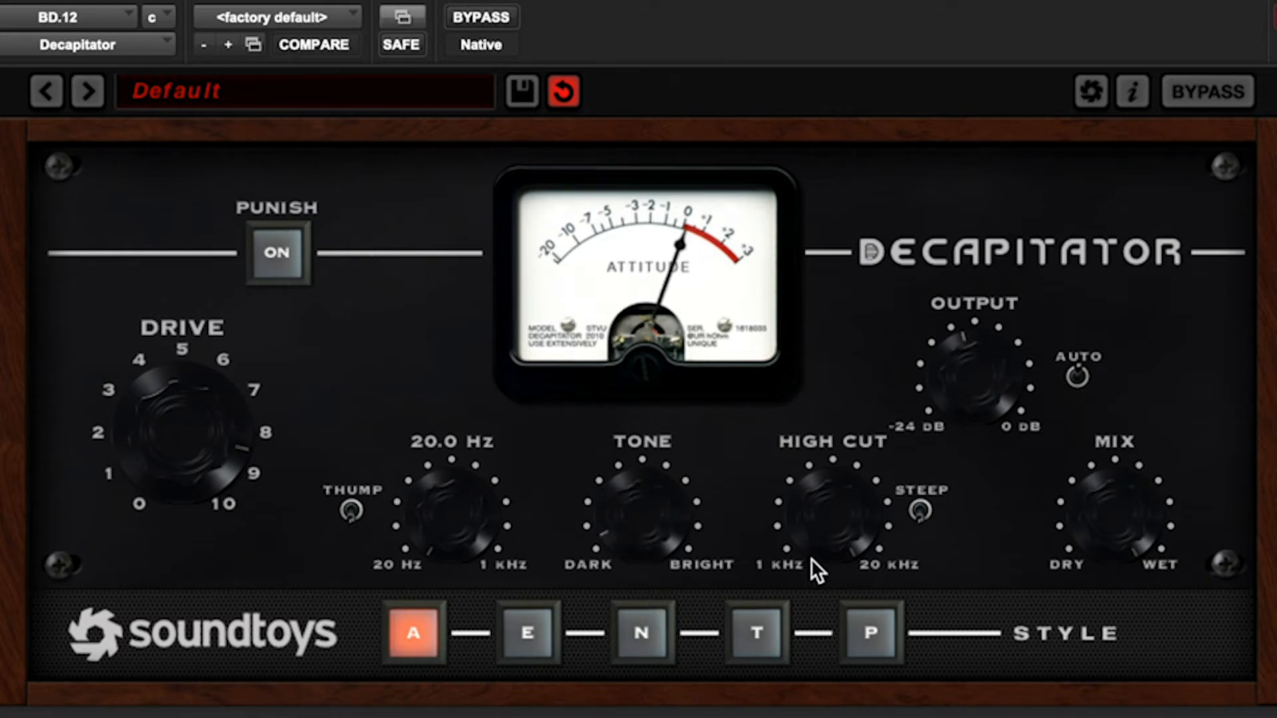
drag(828, 541, 825, 586)
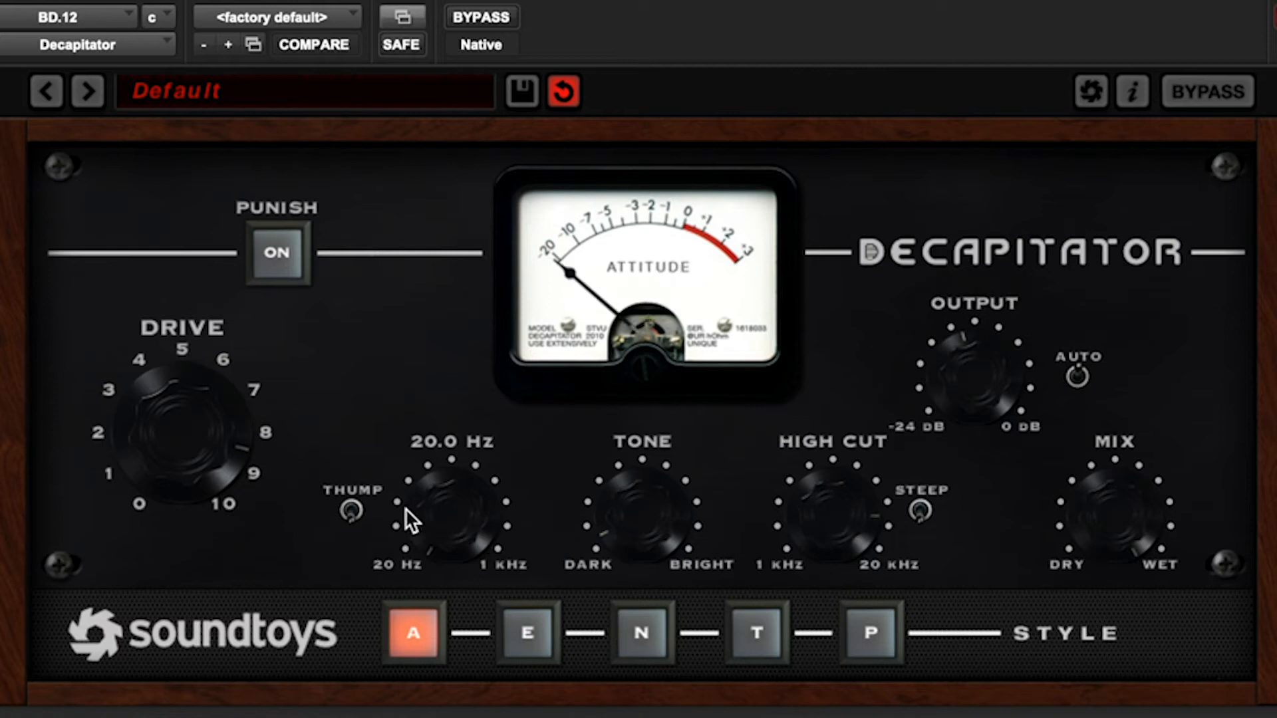
drag(459, 536, 458, 509)
click(278, 254)
drag(197, 435, 198, 505)
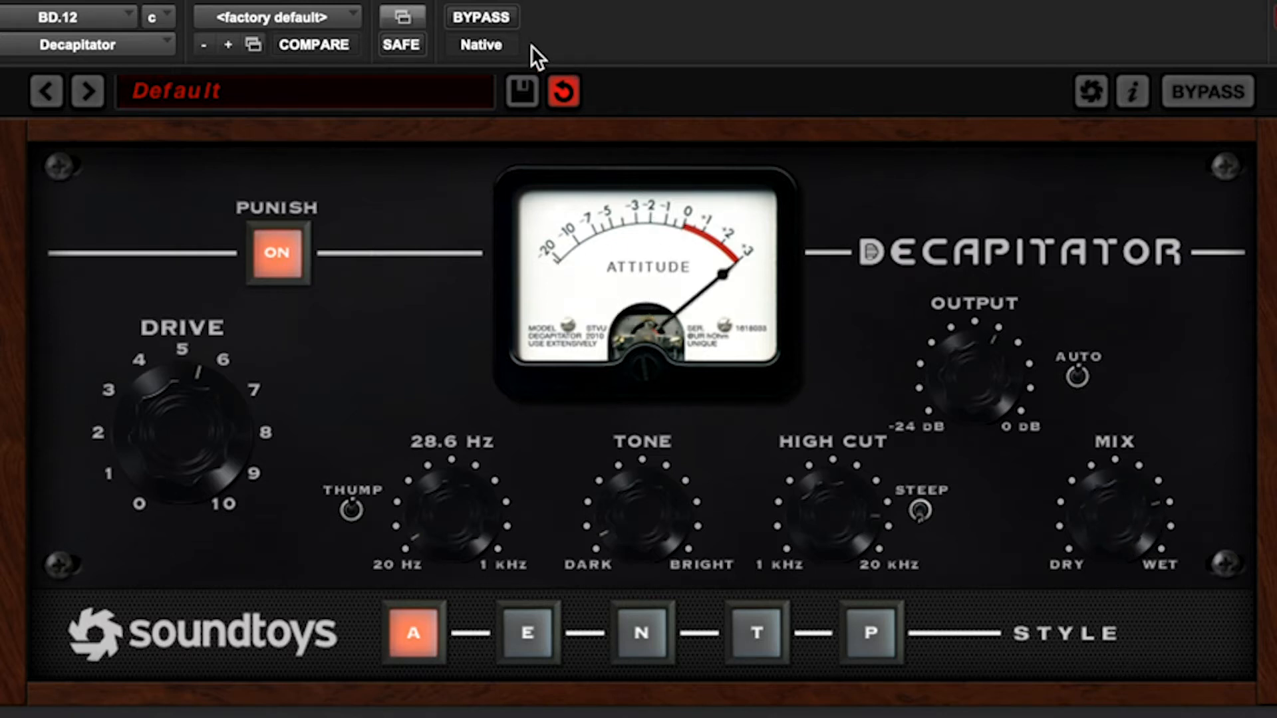
click(488, 27)
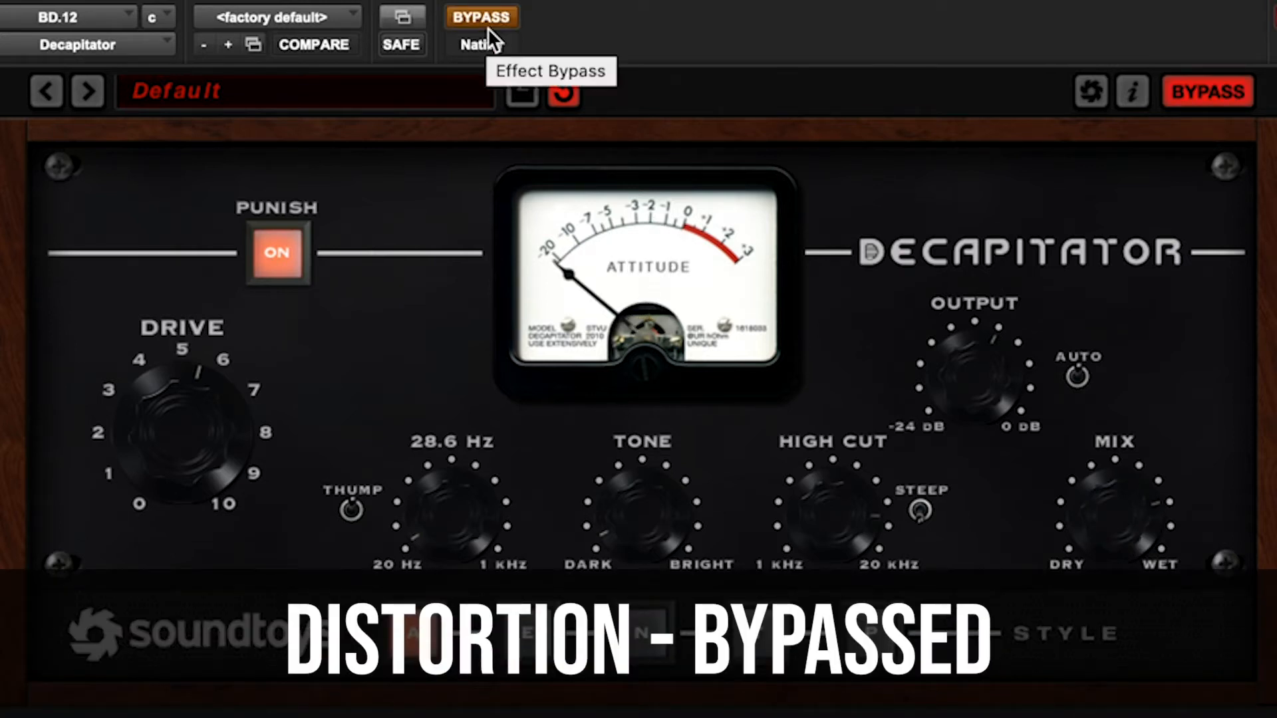
click(488, 26)
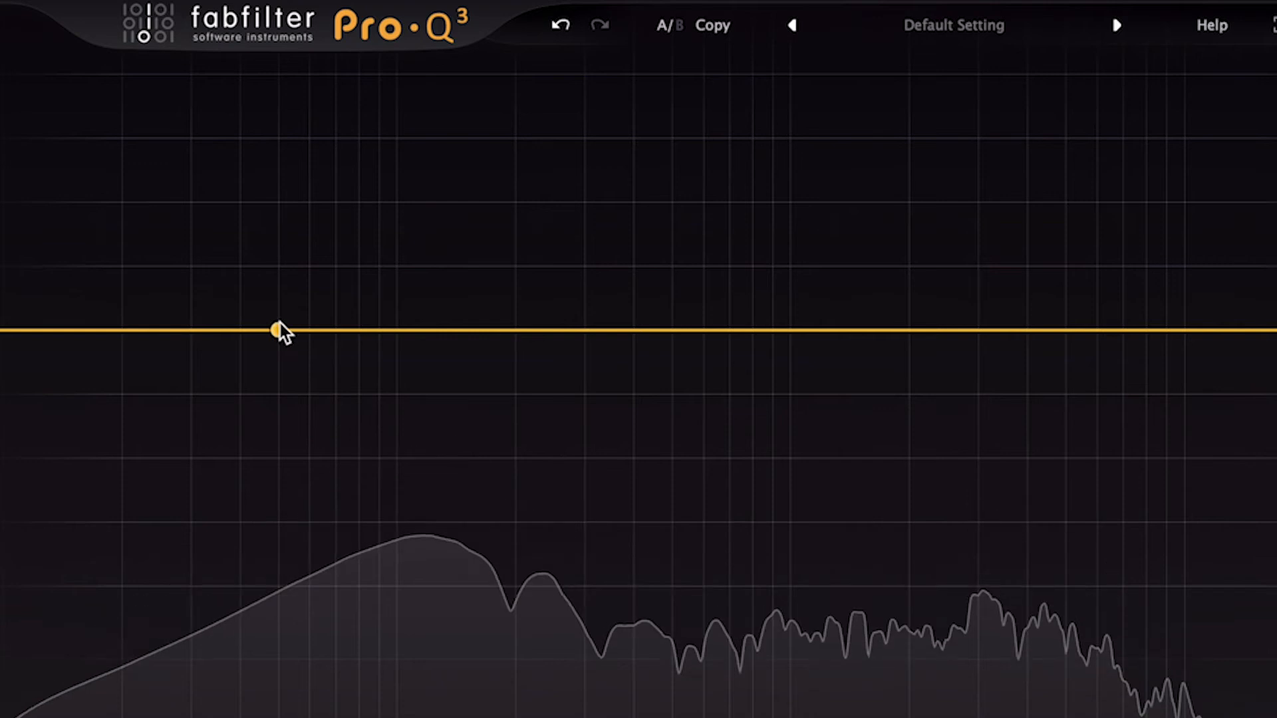
- Boost the low-frequency band in Pro-Q 3 and compare the kick with its Pro-Q 3 and Decapitator inserts bypassed and active
drag(278, 327, 370, 208)
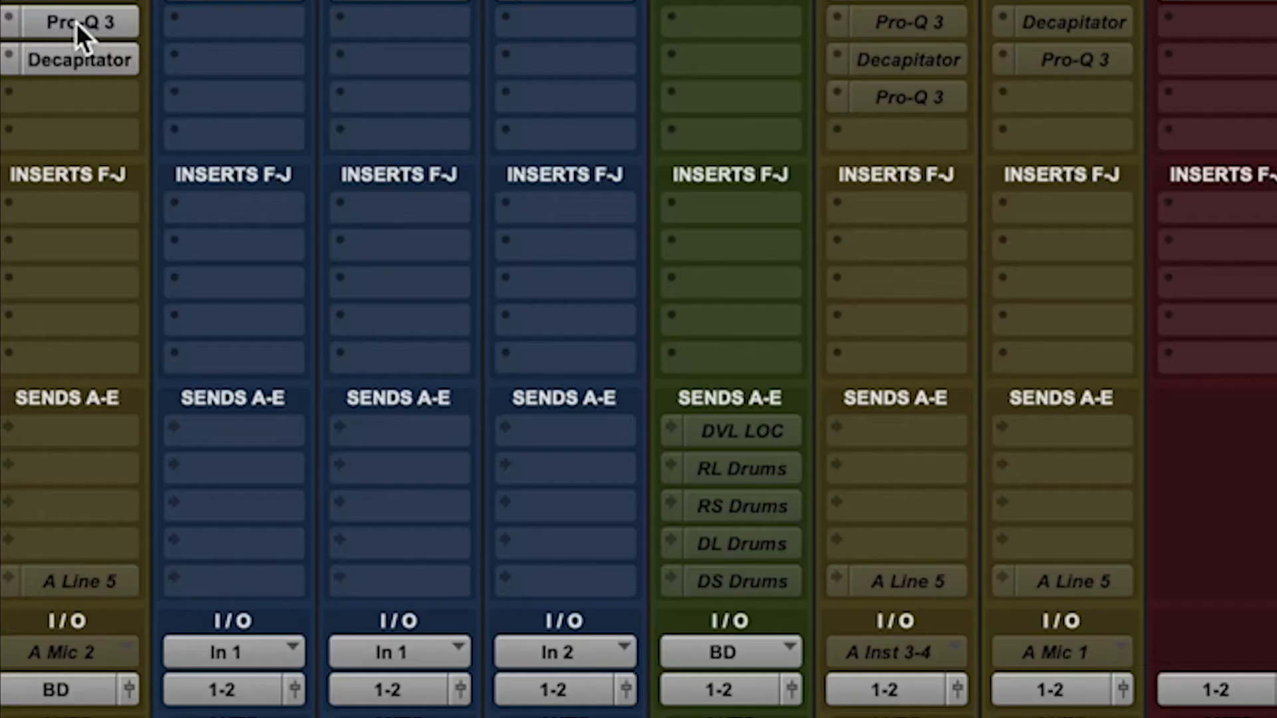
key(shift+a)
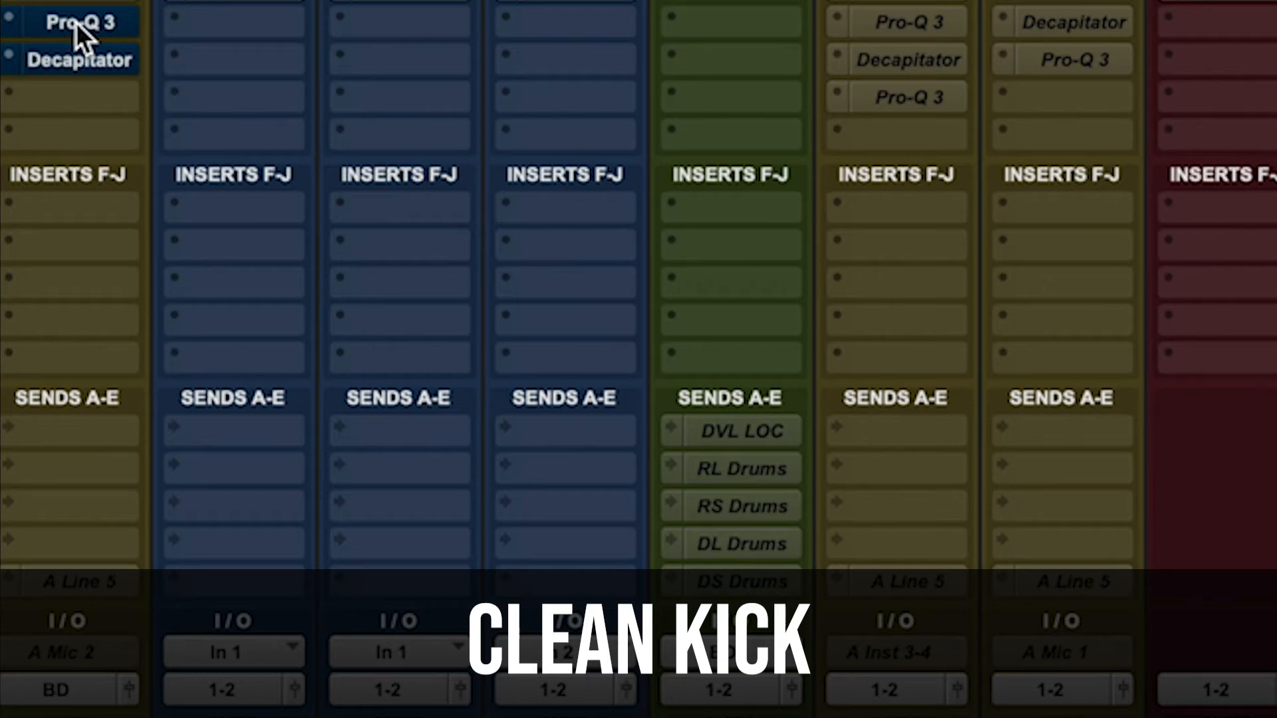
key(shift+a)
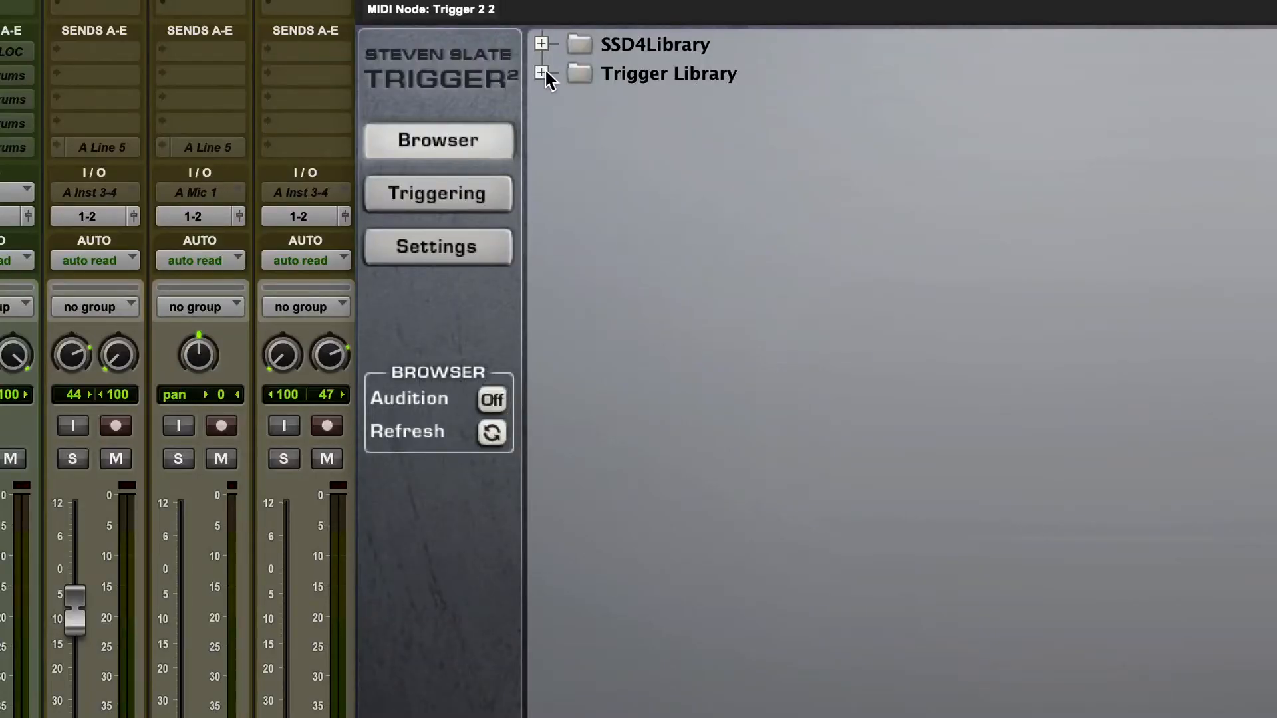
- Expand the Trigger Library and its Trigger2 Toms folder in the Trigger 2 sample browser
click(542, 73)
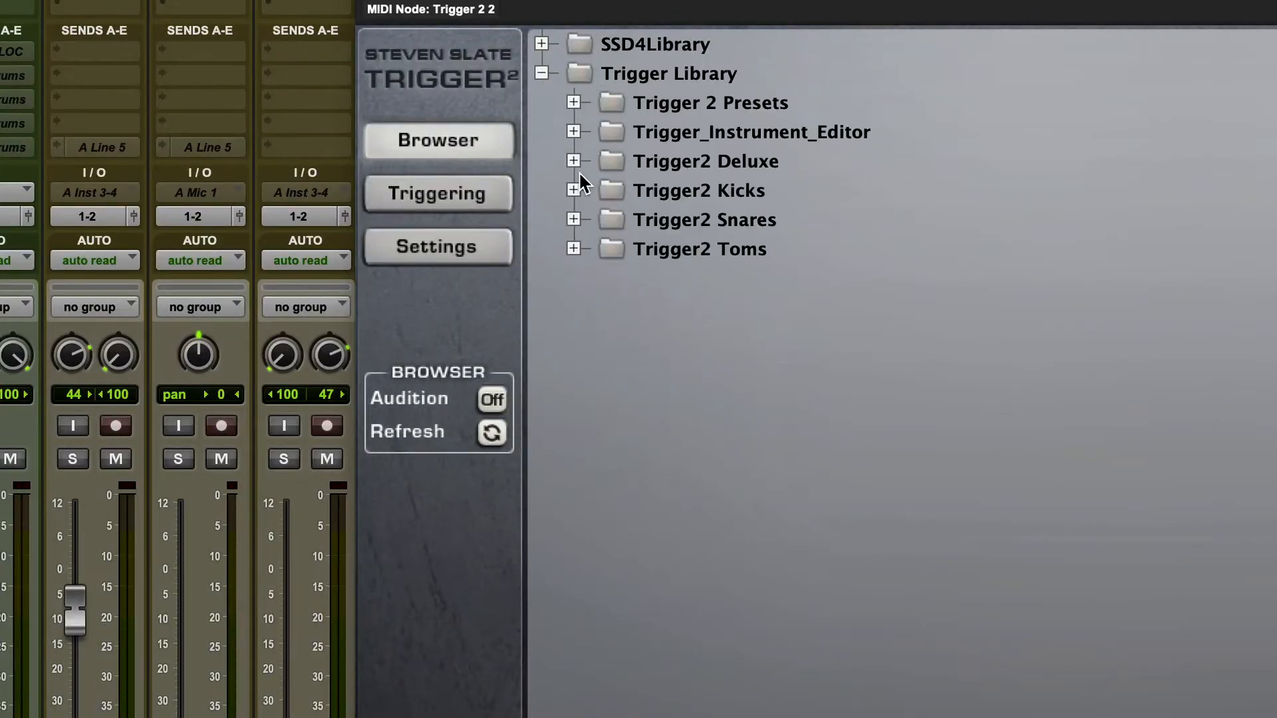
click(573, 249)
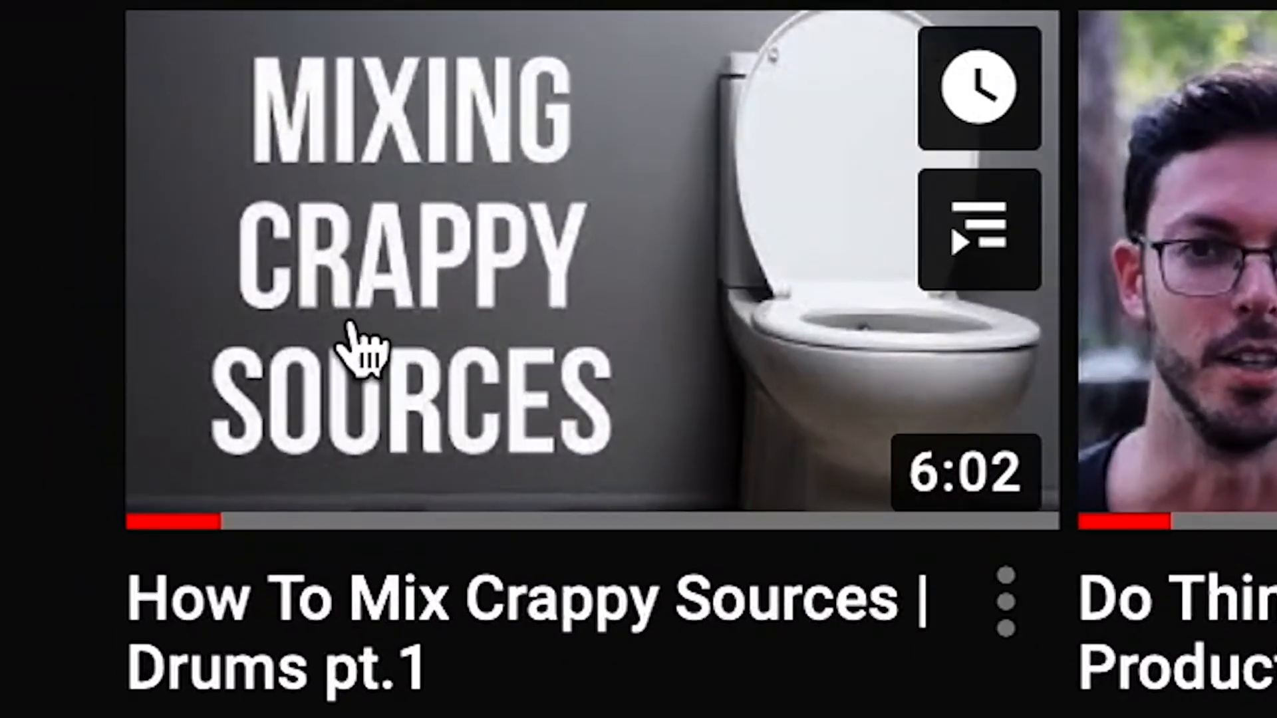
- Switch to YouTube and open the video "How To Mix Crappy Sources | Drums pt.1"
click(352, 329)
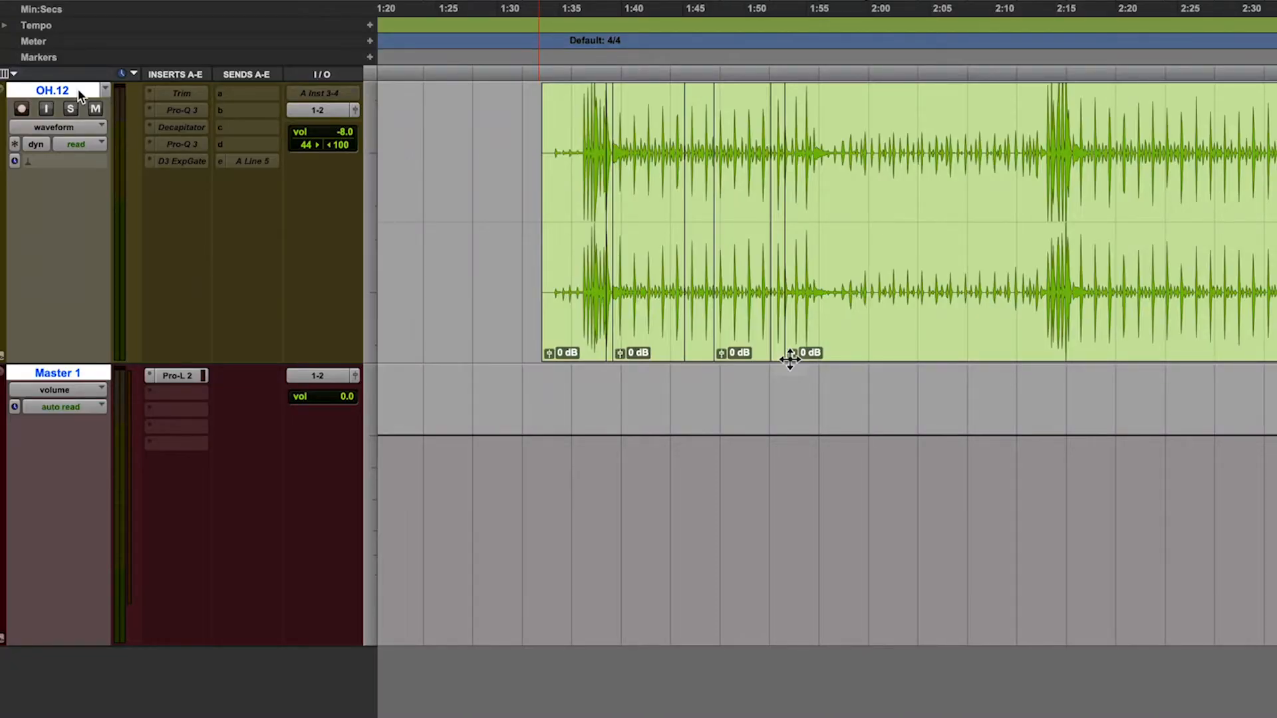
- Duplicate the OH.12 overhead track together with its clips and inserts
right_click(78, 95)
click(157, 360)
key(Return)
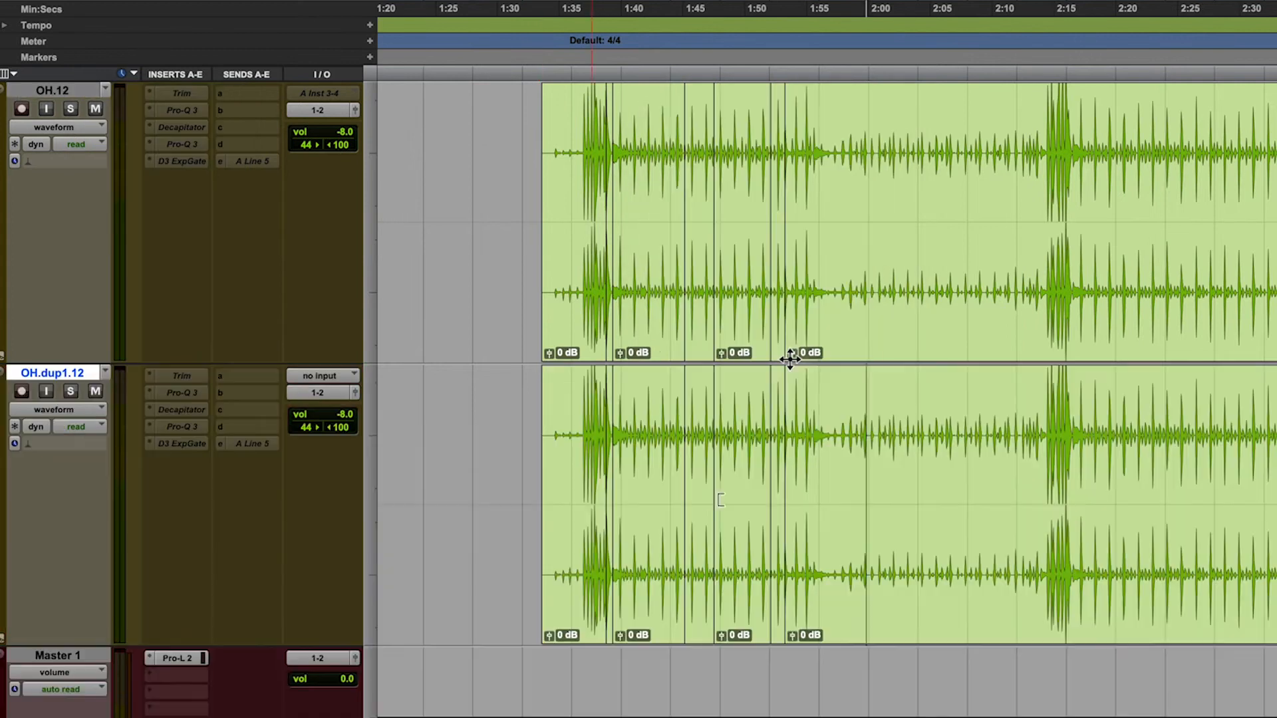
- Select the audio on the duplicated overhead track before the drum hit near 1:38.7, back to the session start
key(t)
click(940, 506)
key(shift+Return)
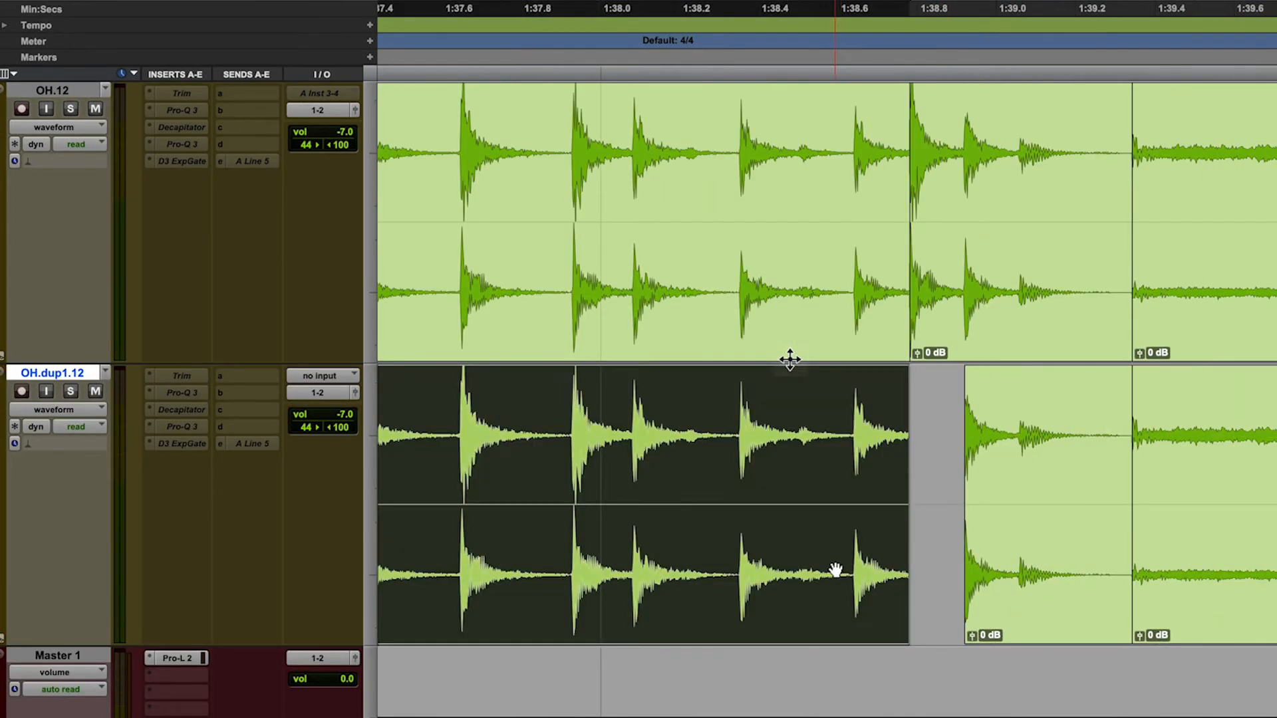